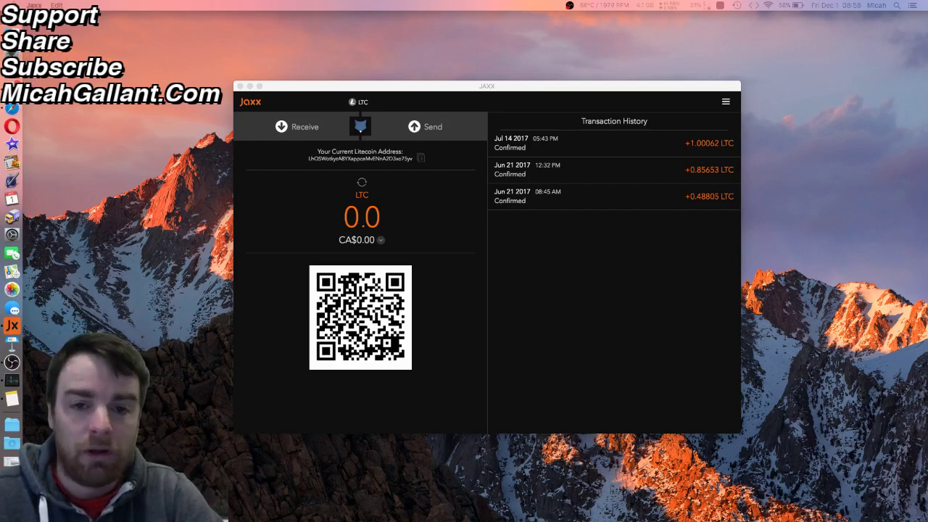
Step: Select Jaxx.app in Finder's Applications folder and view its context menu, then return to the Jaxx wallet
{"action": "left_click", "coordinate": [13, 425]}
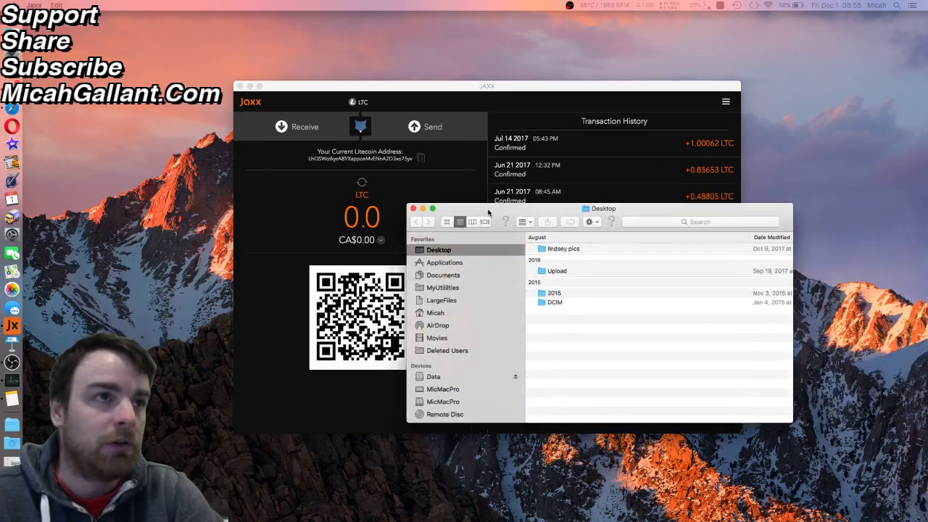
{"action": "left_click", "coordinate": [435, 265]}
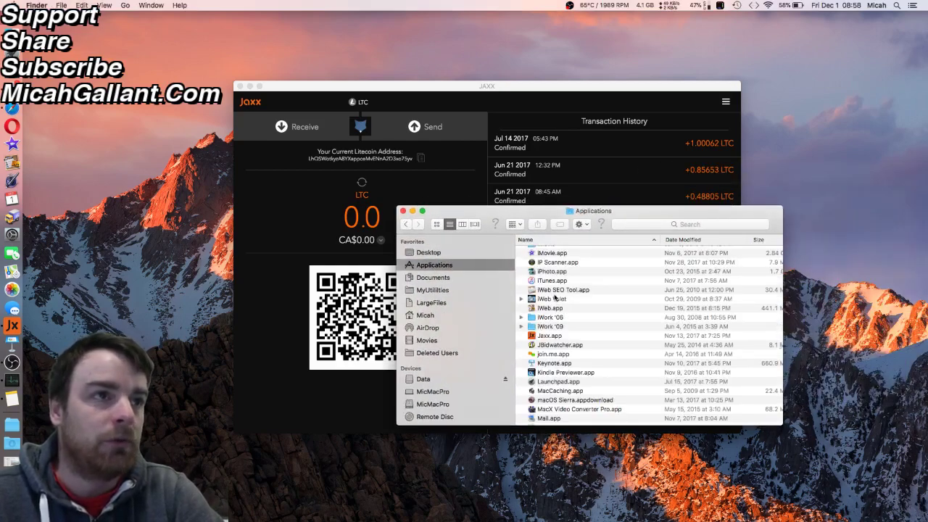
{"action": "left_click", "coordinate": [545, 336]}
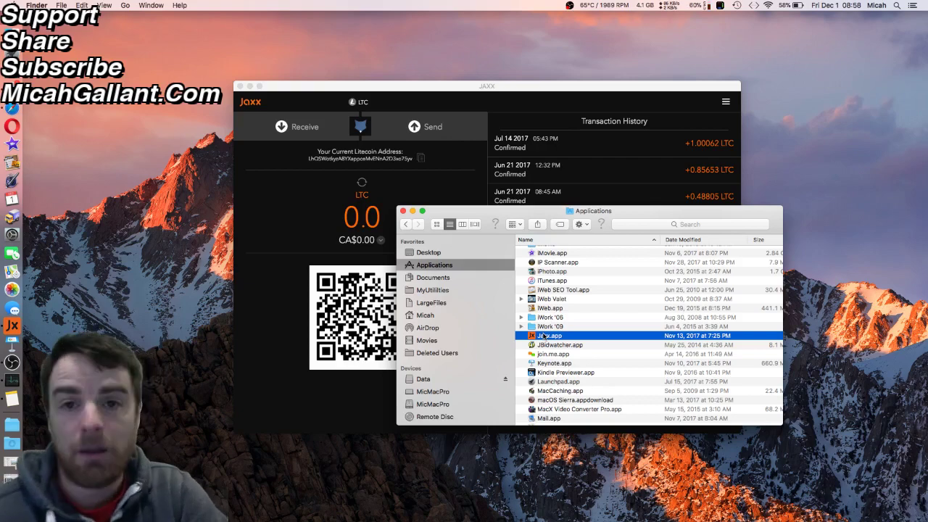
{"action": "right_click", "coordinate": [543, 337]}
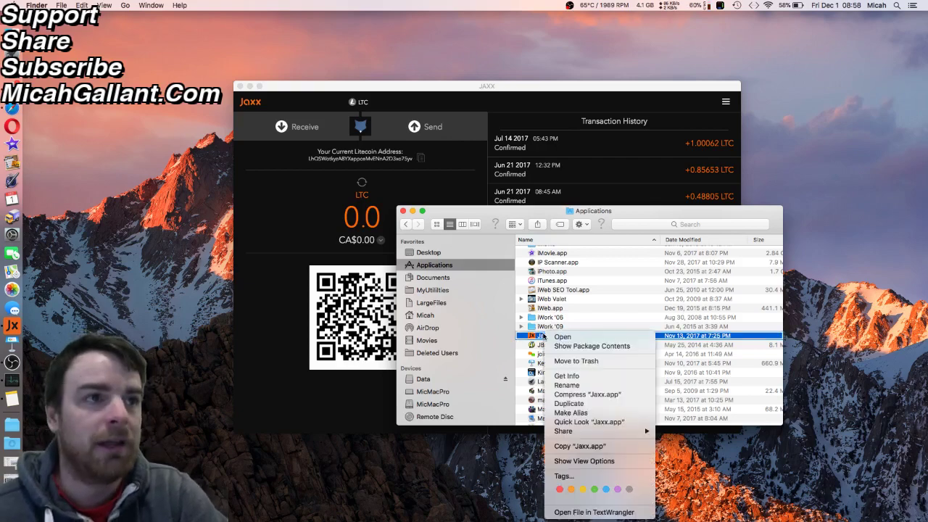
{"action": "left_click", "coordinate": [523, 213]}
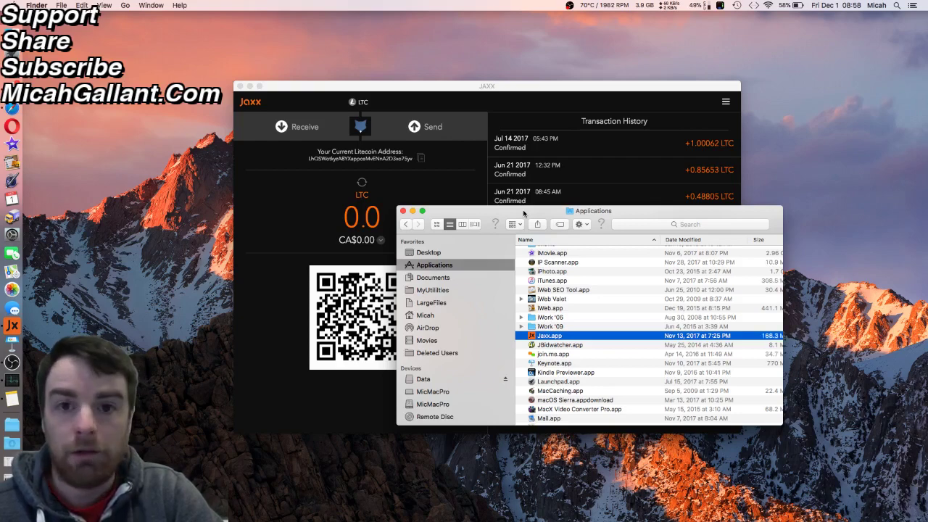
{"action": "left_click", "coordinate": [447, 90]}
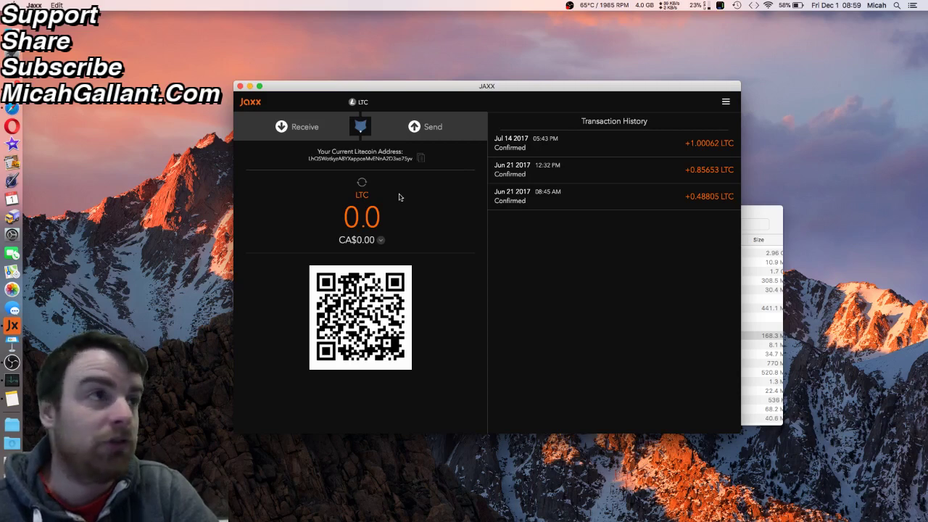
Step: Check the Pair / Restore Wallet option under Tools > Pair Devices, then back out to the main menu
{"action": "left_click", "coordinate": [726, 102]}
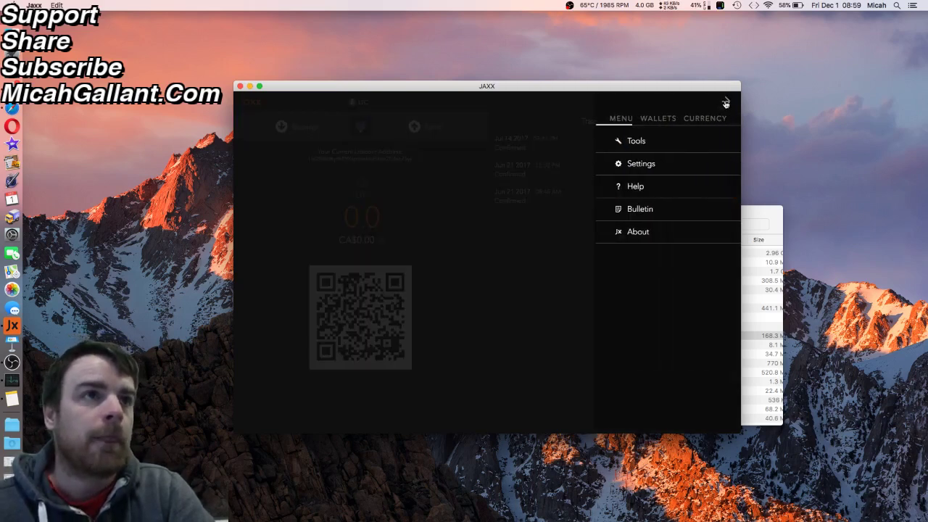
{"action": "left_click", "coordinate": [633, 144]}
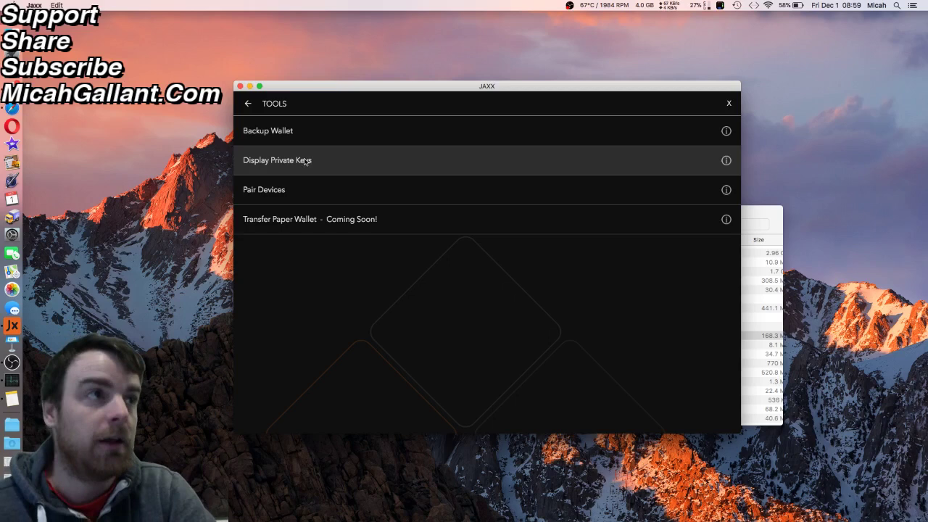
{"action": "left_click", "coordinate": [292, 196]}
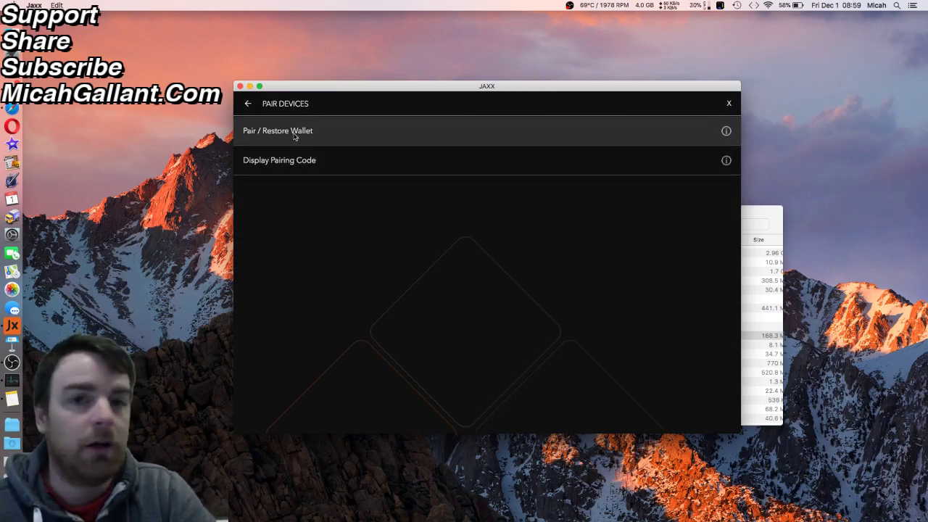
{"action": "left_click", "coordinate": [247, 103]}
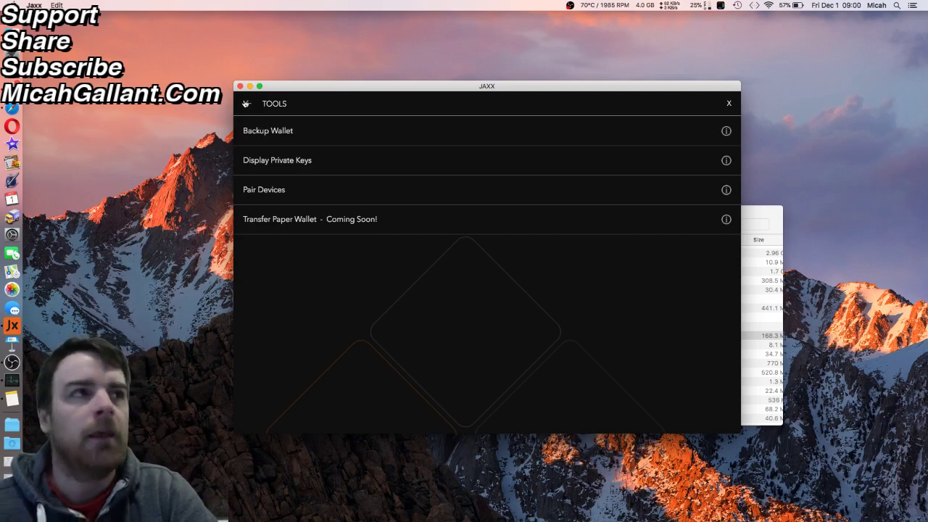
{"action": "left_click", "coordinate": [246, 104]}
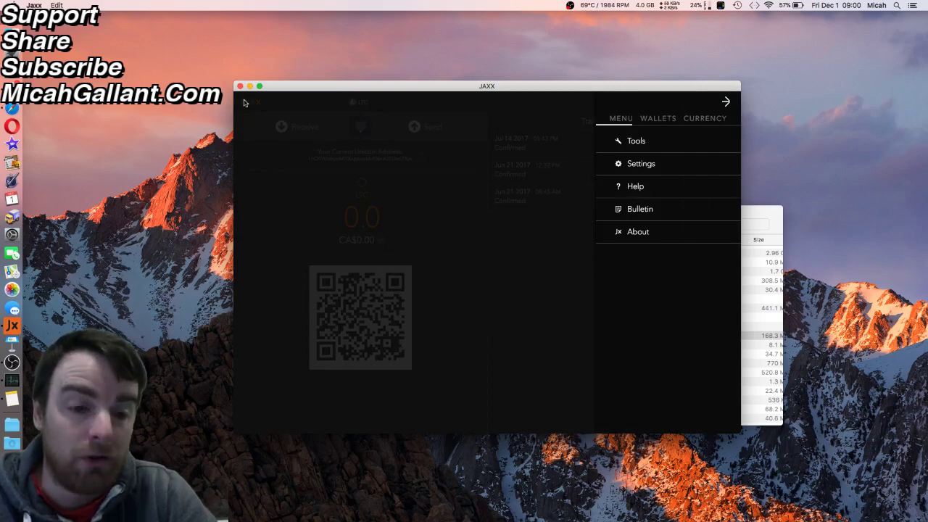
Step: Close the Jaxx menu, dismiss the Move Finder Items error, and enter Time Machine with Jaxx.app selected
{"action": "left_click", "coordinate": [503, 312]}
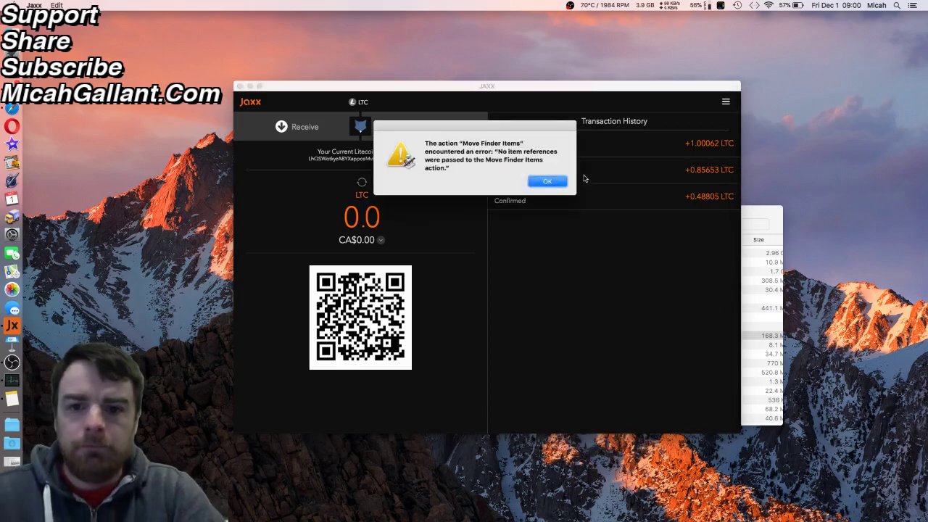
{"action": "left_click", "coordinate": [558, 182]}
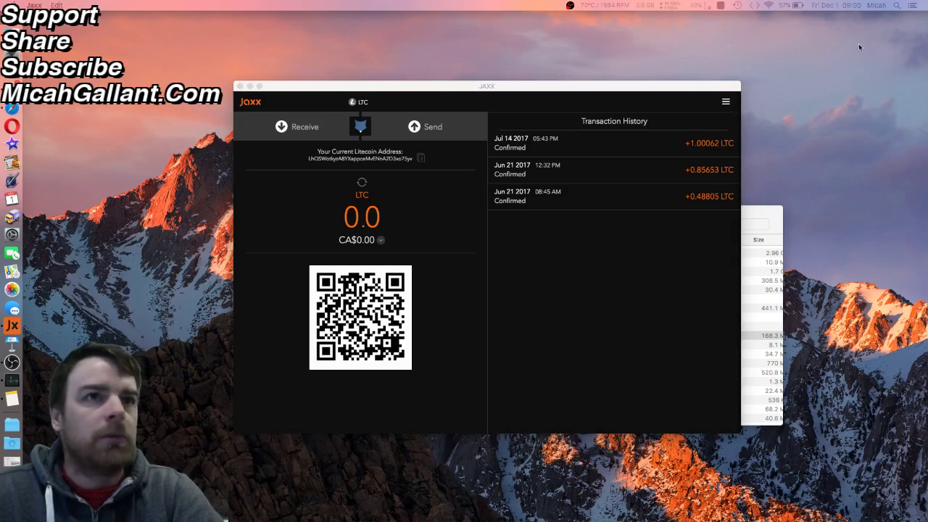
{"action": "left_click", "coordinate": [772, 210]}
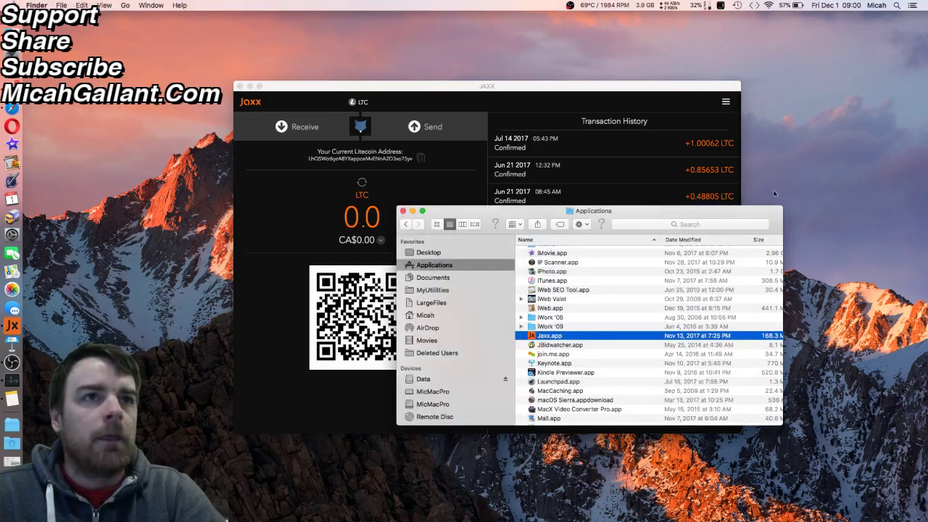
{"action": "left_click", "coordinate": [736, 5]}
{"action": "left_click", "coordinate": [744, 51]}
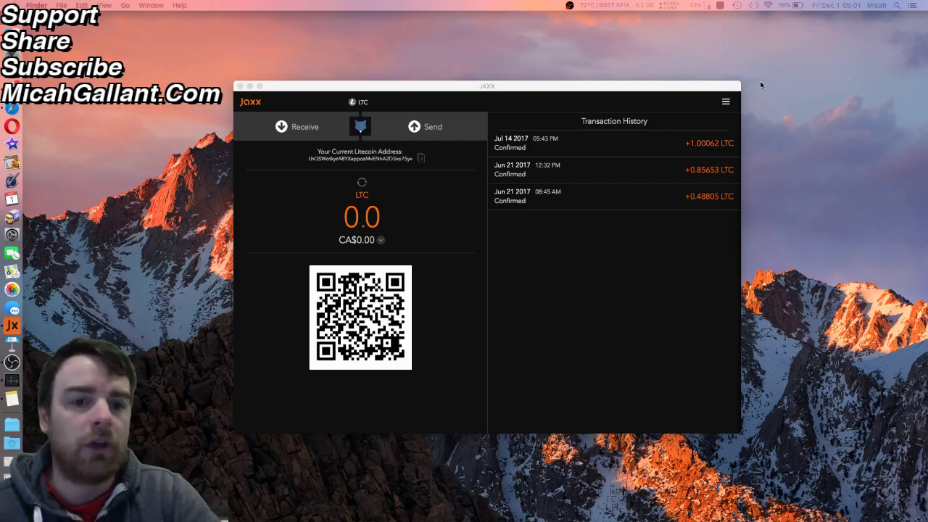
Step: Move the Finder window, switch to column view, and select Library in the home folder
{"action": "left_click_drag", "start_coordinate": [771, 152], "coordinate": [493, 204]}
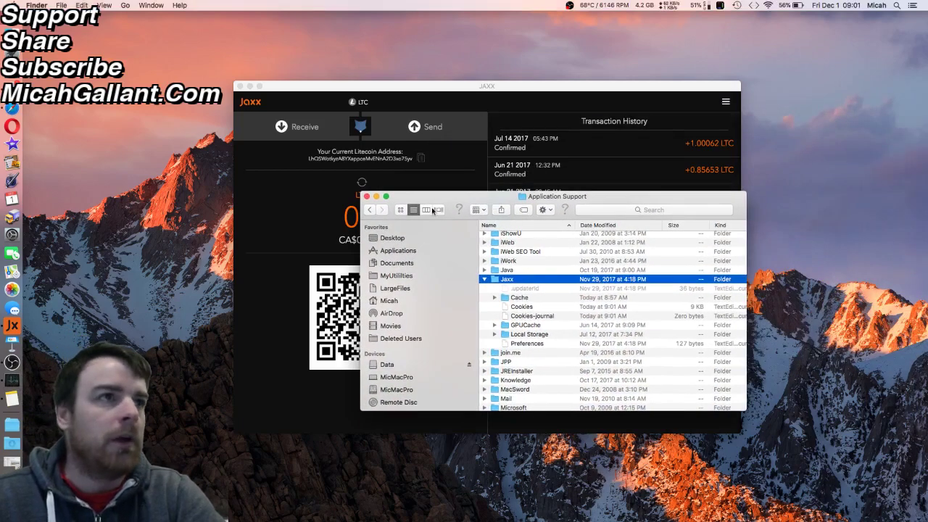
{"action": "key", "text": "super+3"}
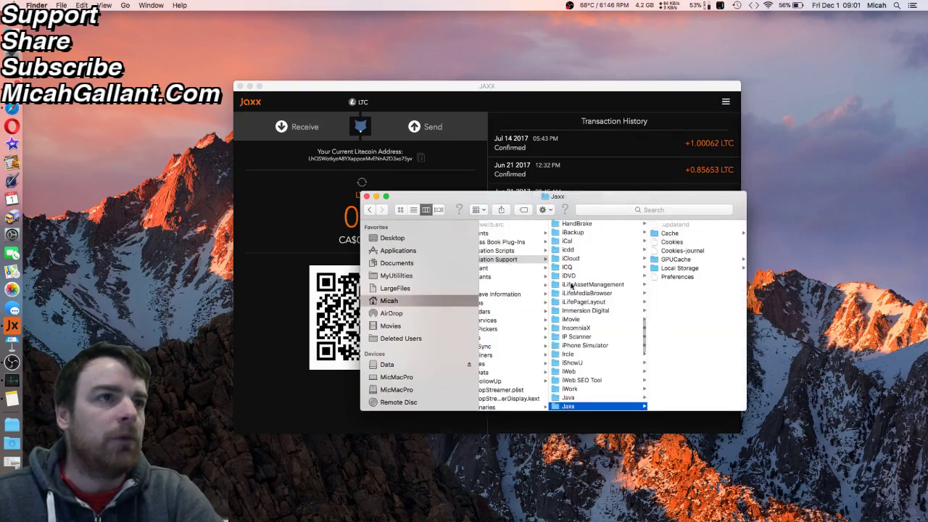
{"action": "scroll", "coordinate": [542, 310], "scroll_direction": "up", "scroll_amount": 5}
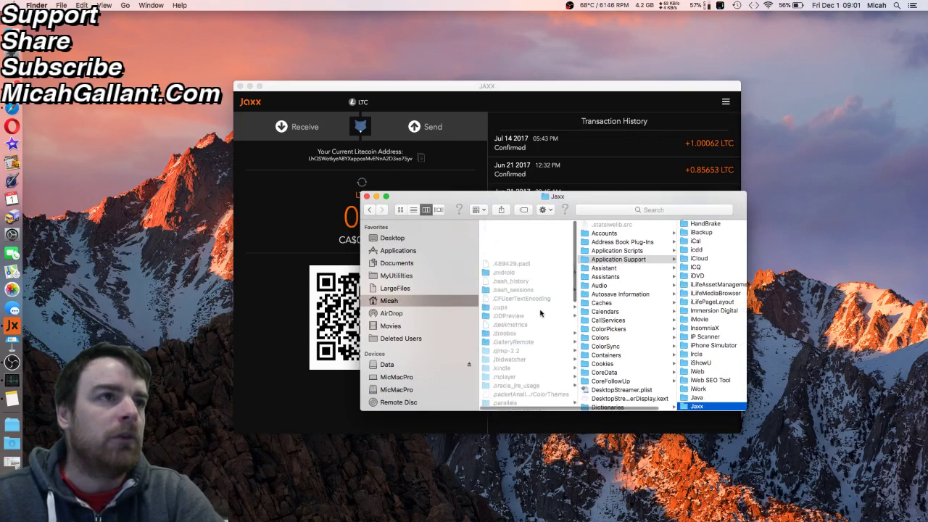
{"action": "left_click", "coordinate": [390, 301]}
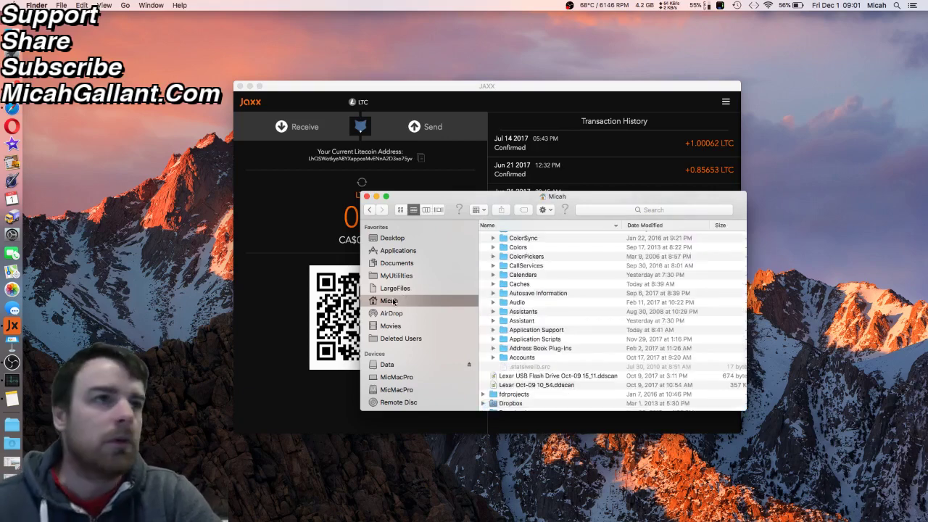
{"action": "scroll", "coordinate": [503, 279], "scroll_direction": "up", "scroll_amount": 10}
{"action": "scroll", "coordinate": [503, 278], "scroll_direction": "up", "scroll_amount": 3}
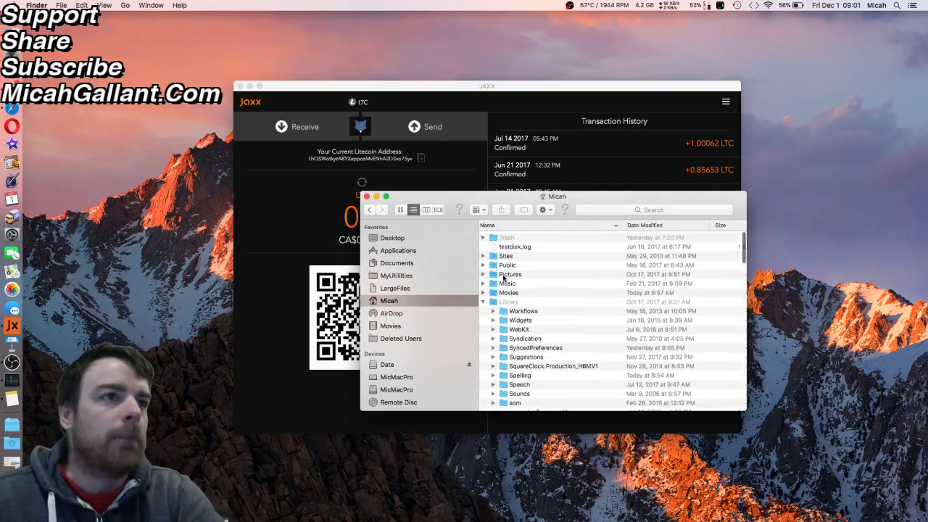
{"action": "left_click", "coordinate": [503, 300]}
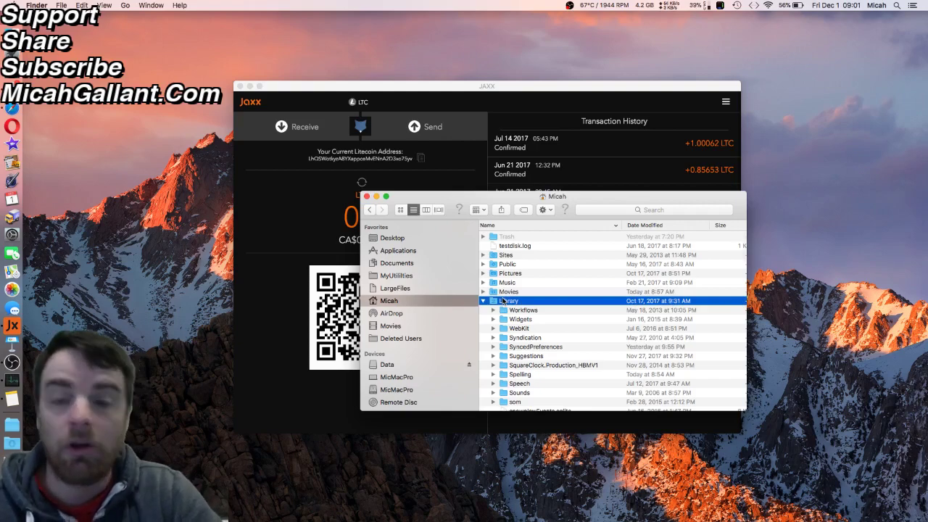
Step: Select the Jaxx folder inside Library/Application Support and open the Time Machine menu
{"action": "scroll", "coordinate": [502, 300], "scroll_direction": "down", "scroll_amount": 20}
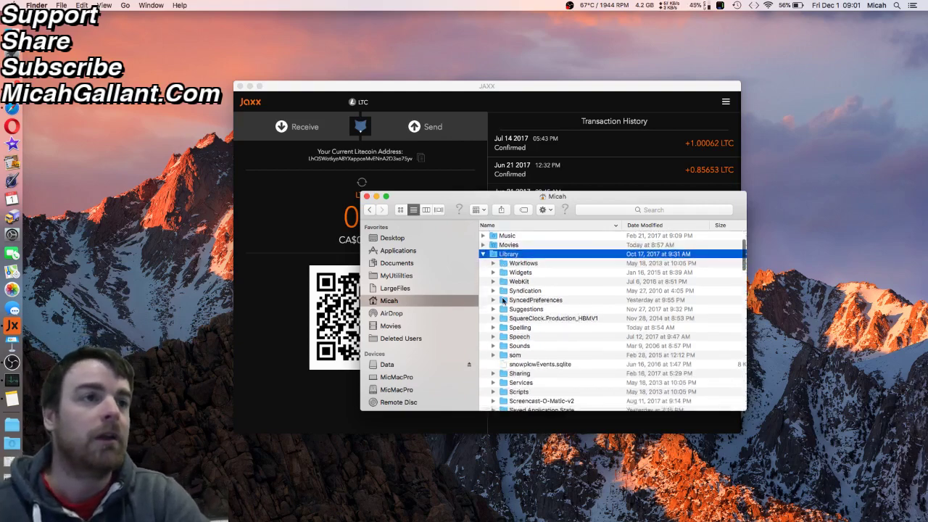
{"action": "scroll", "coordinate": [503, 300], "scroll_direction": "down", "scroll_amount": 20}
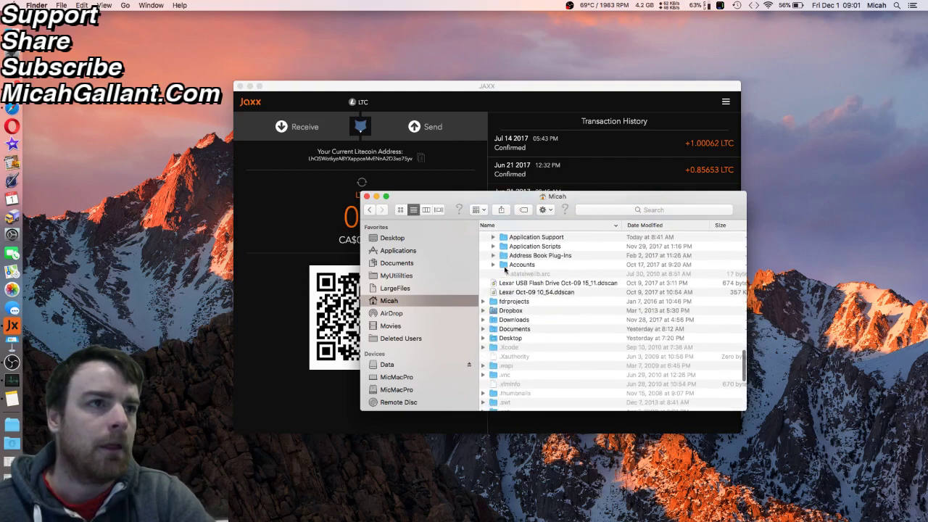
{"action": "scroll", "coordinate": [506, 302], "scroll_direction": "up", "scroll_amount": 5}
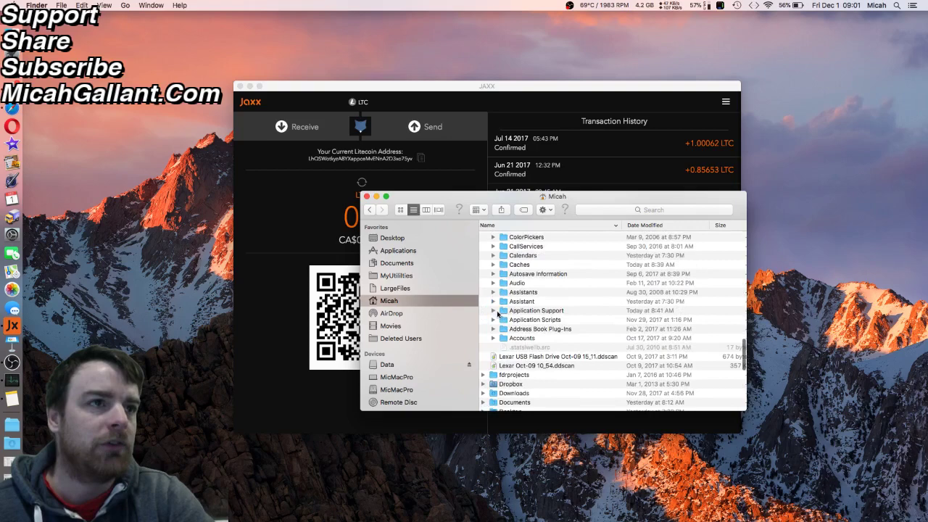
{"action": "left_click", "coordinate": [493, 311]}
{"action": "scroll", "coordinate": [510, 315], "scroll_direction": "down", "scroll_amount": 15}
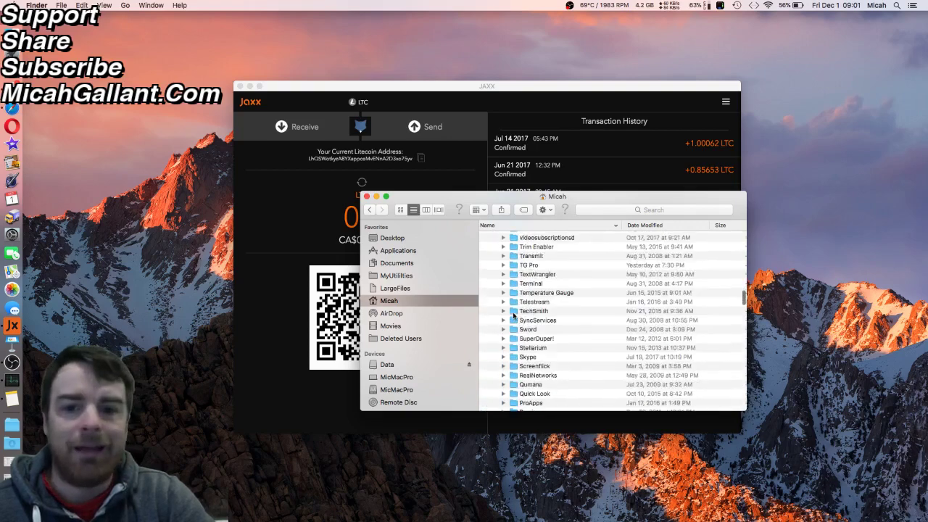
{"action": "scroll", "coordinate": [513, 315], "scroll_direction": "down", "scroll_amount": 5}
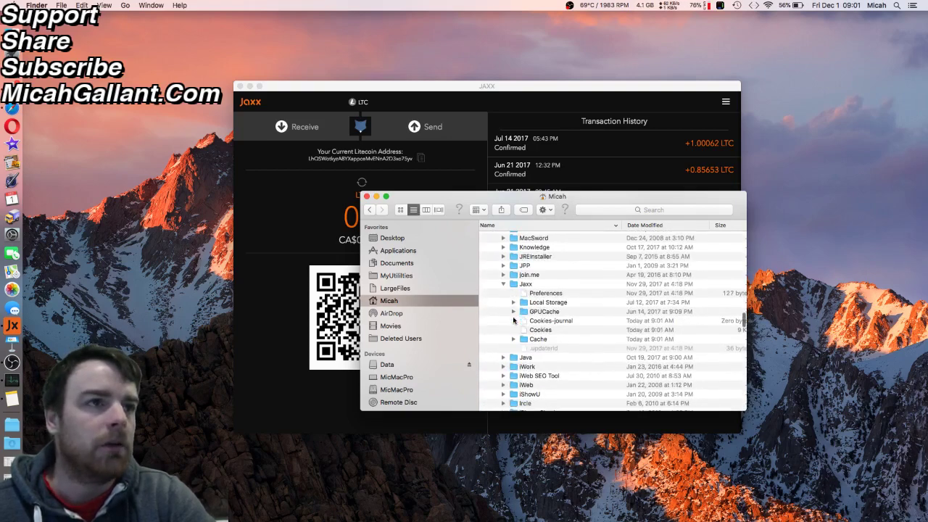
{"action": "left_click", "coordinate": [513, 284]}
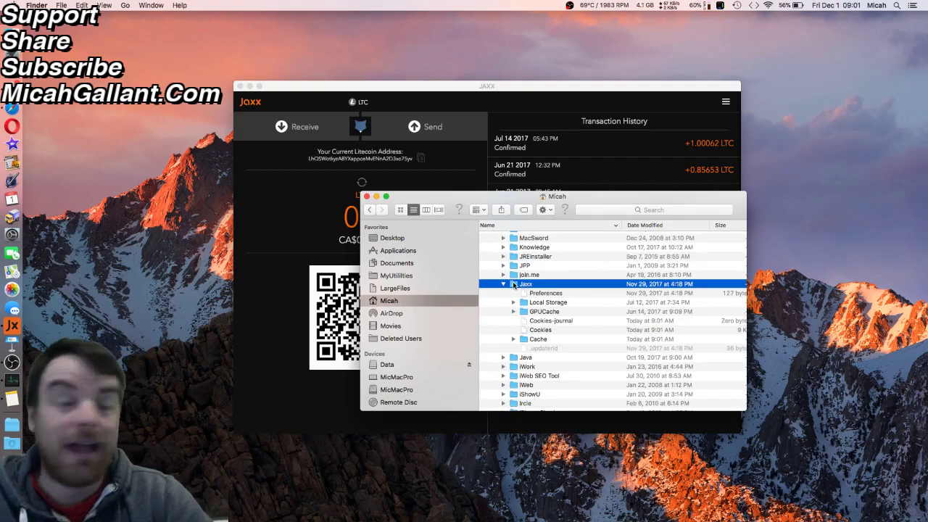
{"action": "left_click", "coordinate": [737, 6]}
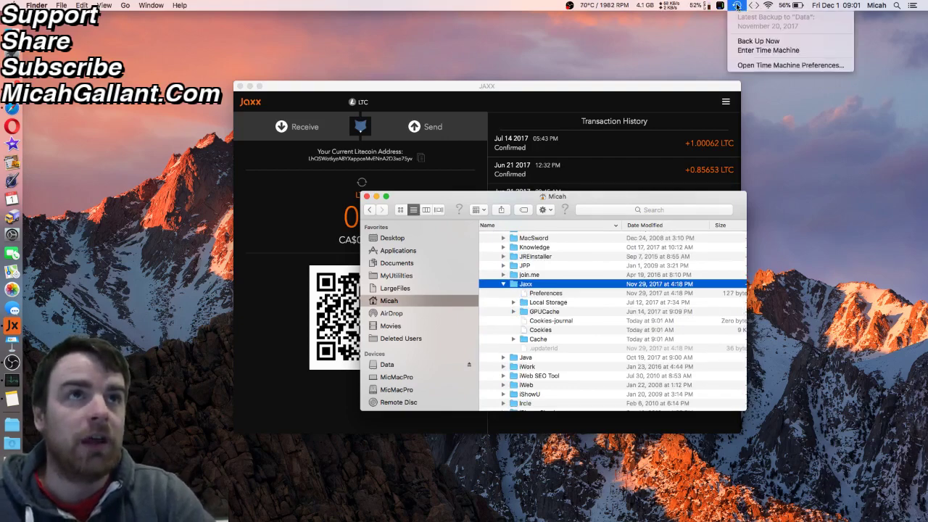
Step: Restore the Jaxx folder from a Time Machine backup, then drag Finder back over the wallet
{"action": "left_click", "coordinate": [741, 48]}
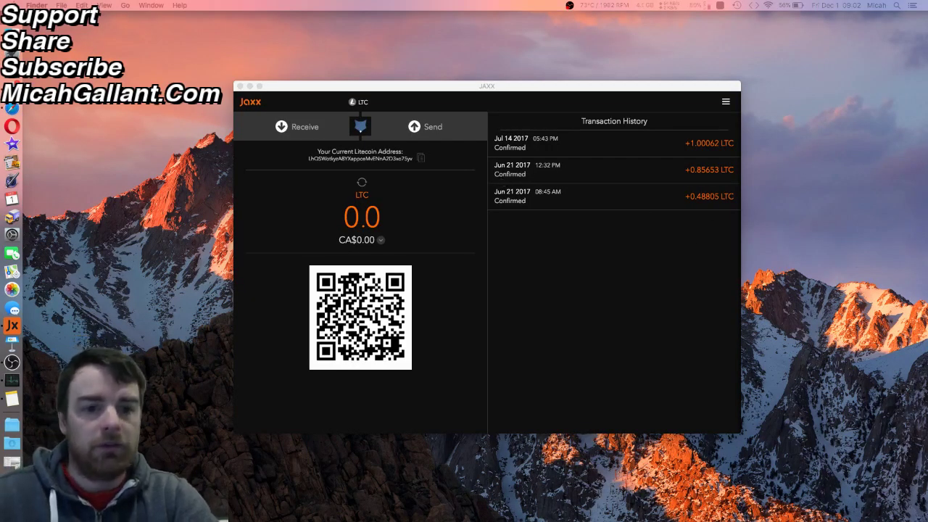
{"action": "left_click_drag", "start_coordinate": [865, 101], "coordinate": [481, 160]}
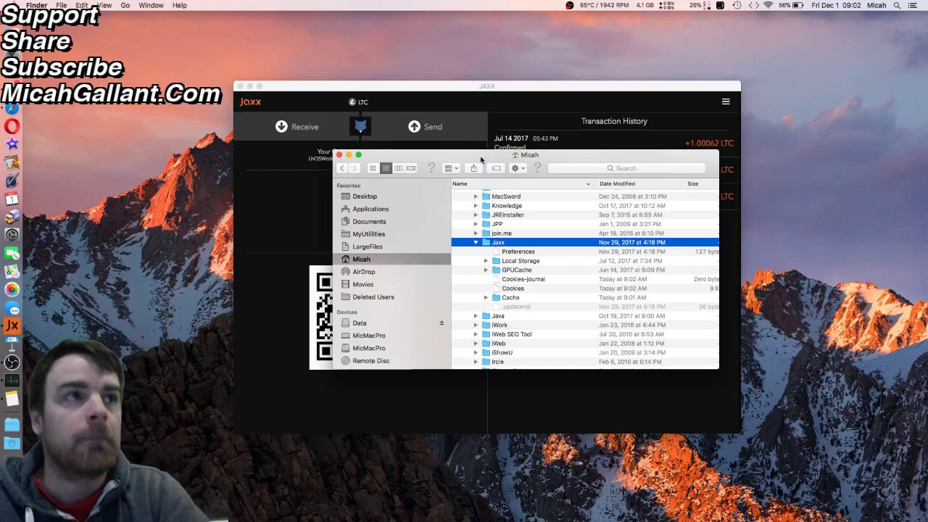
Step: Bring the Jaxx Litecoin wallet ahead of Finder, opening and then closing its main menu
{"action": "left_click", "coordinate": [463, 88]}
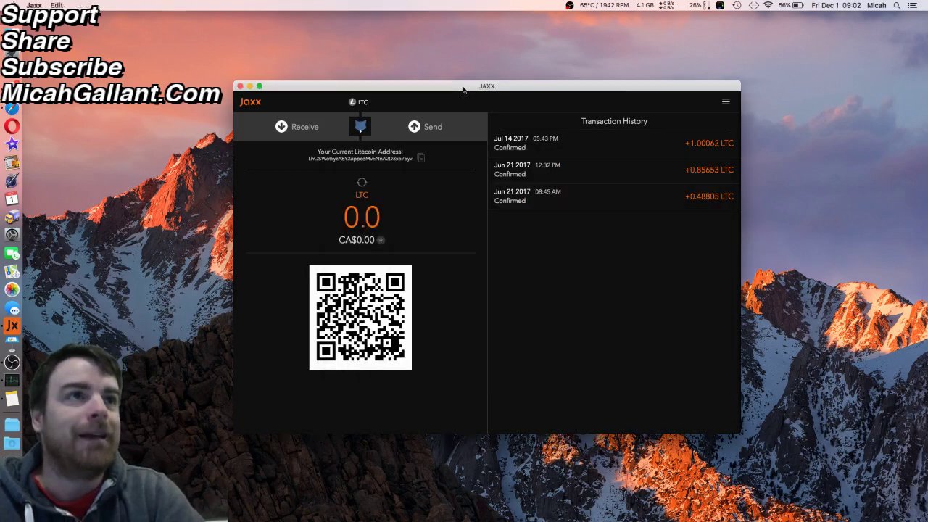
{"action": "left_click", "coordinate": [726, 101]}
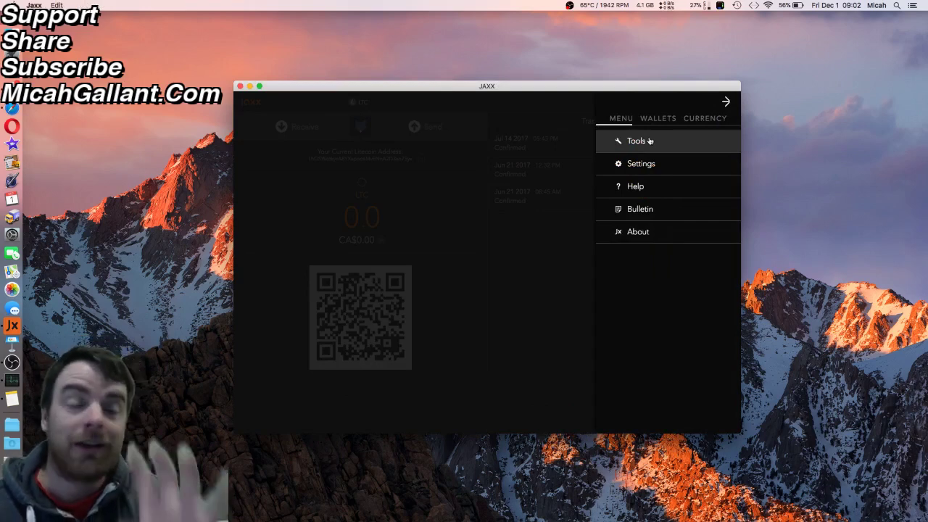
{"action": "left_click", "coordinate": [528, 313]}
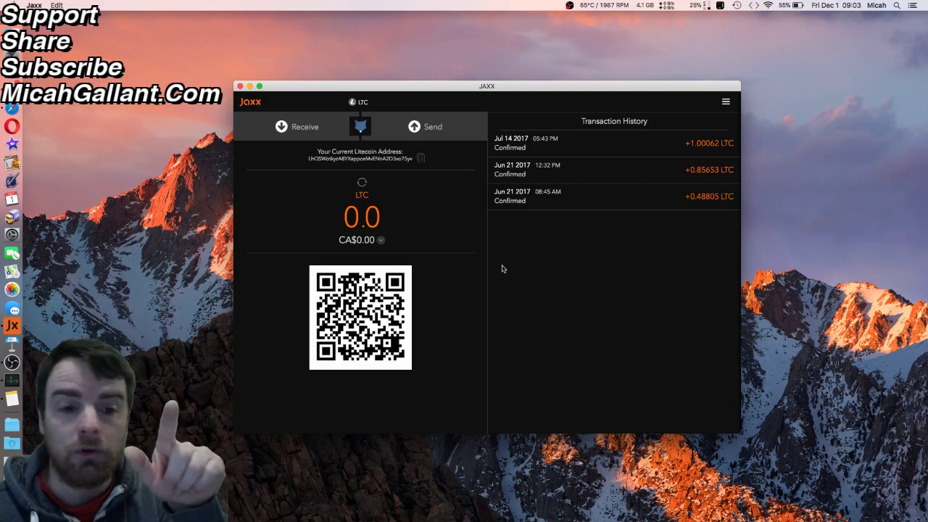
Step: Go to Tools > Pair Devices > Pair / Restore Wallet and accept the wallet-replacement warning
{"action": "left_click", "coordinate": [729, 106]}
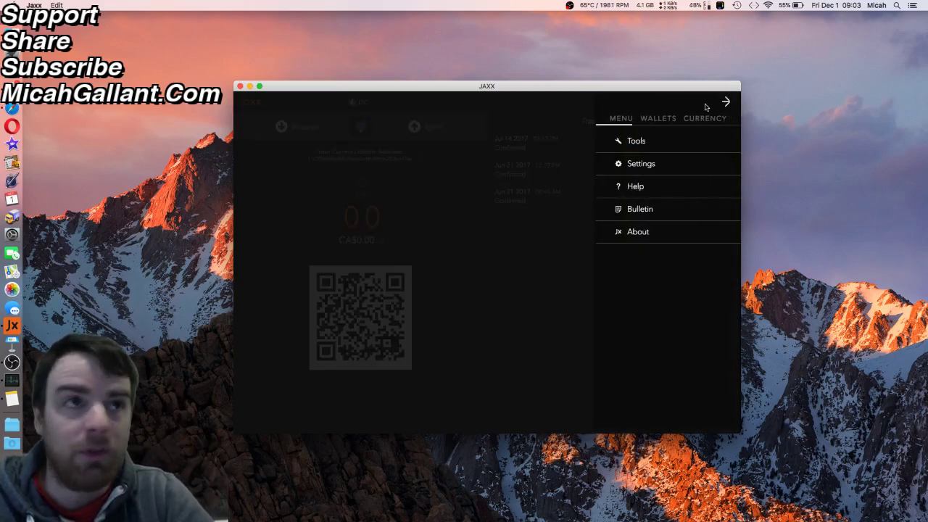
{"action": "left_click", "coordinate": [637, 141]}
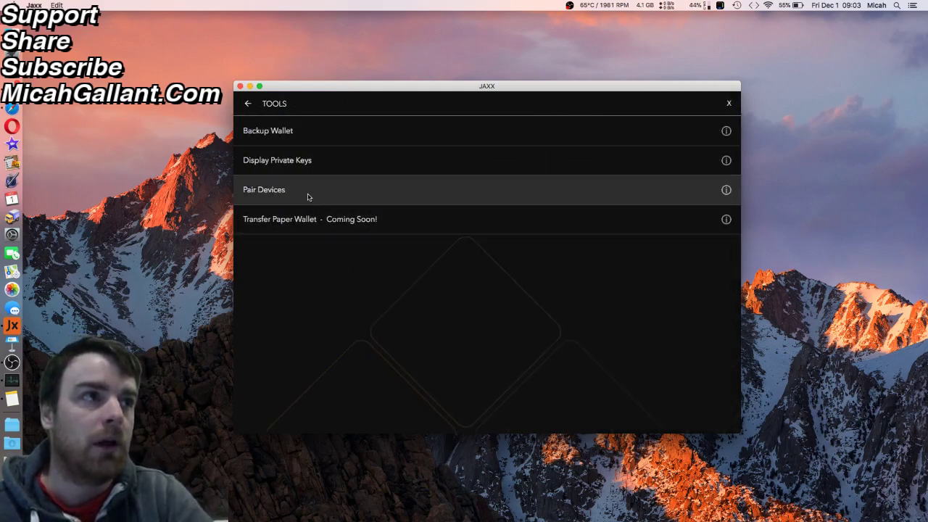
{"action": "left_click", "coordinate": [276, 105]}
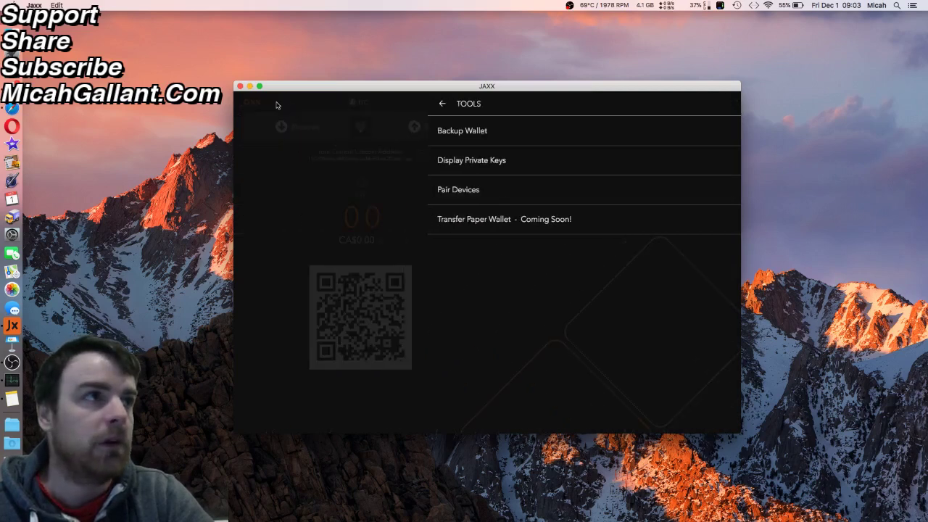
{"action": "left_click", "coordinate": [617, 141]}
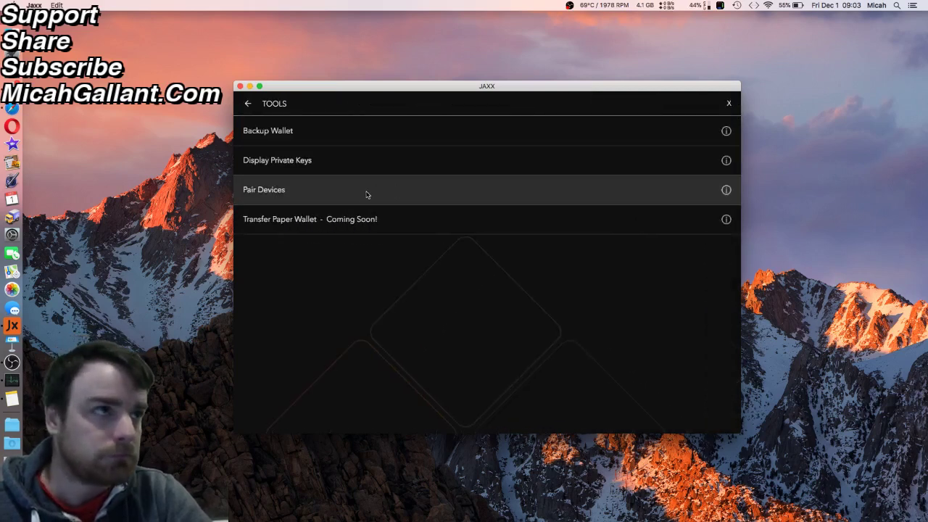
{"action": "left_click", "coordinate": [366, 194]}
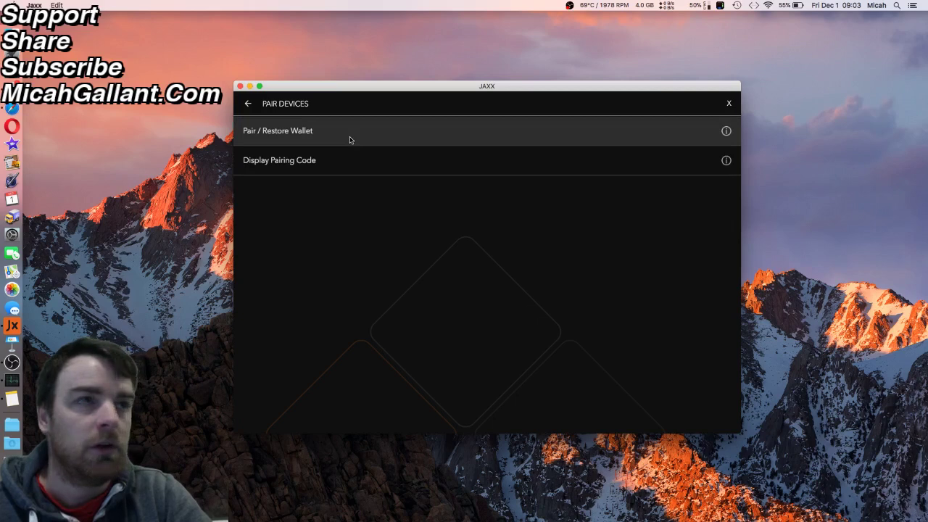
{"action": "left_click", "coordinate": [349, 140]}
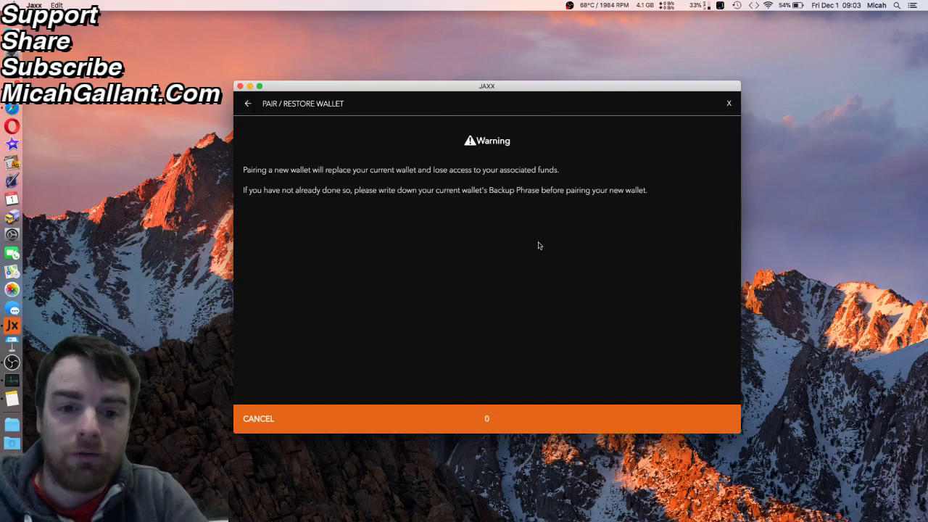
{"action": "left_click", "coordinate": [700, 419]}
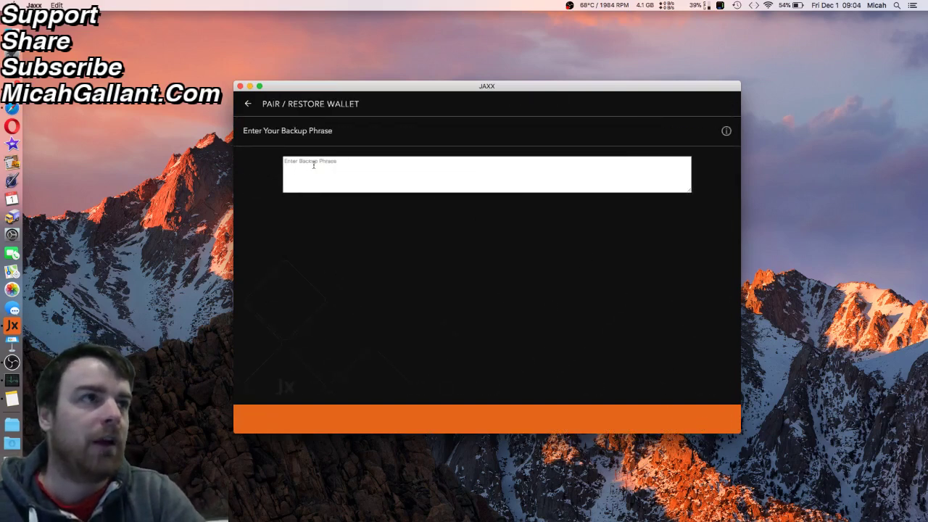
Step: Click into the Enter Backup Phrase box without typing any phrase
{"action": "left_click", "coordinate": [305, 165]}
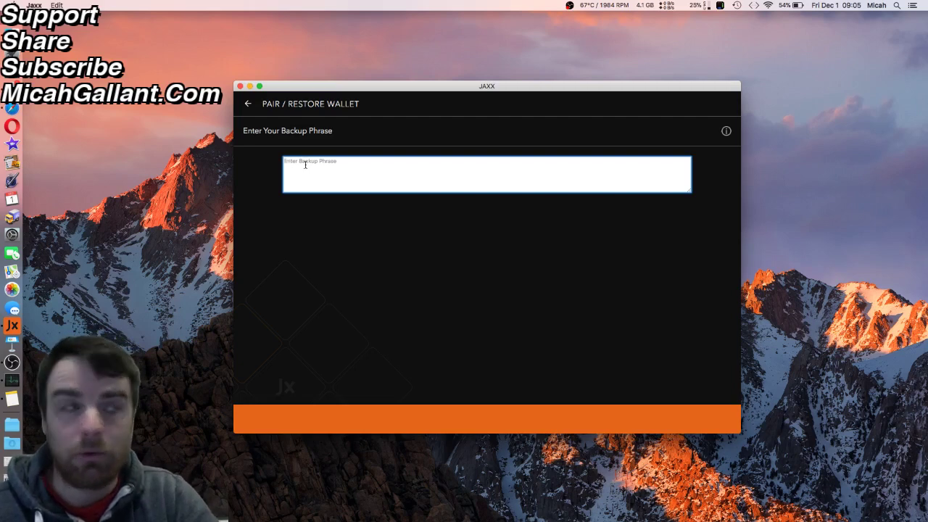
Step: Back out through the warning, Pair Devices and Tools, then close the side menu
{"action": "left_click", "coordinate": [247, 105]}
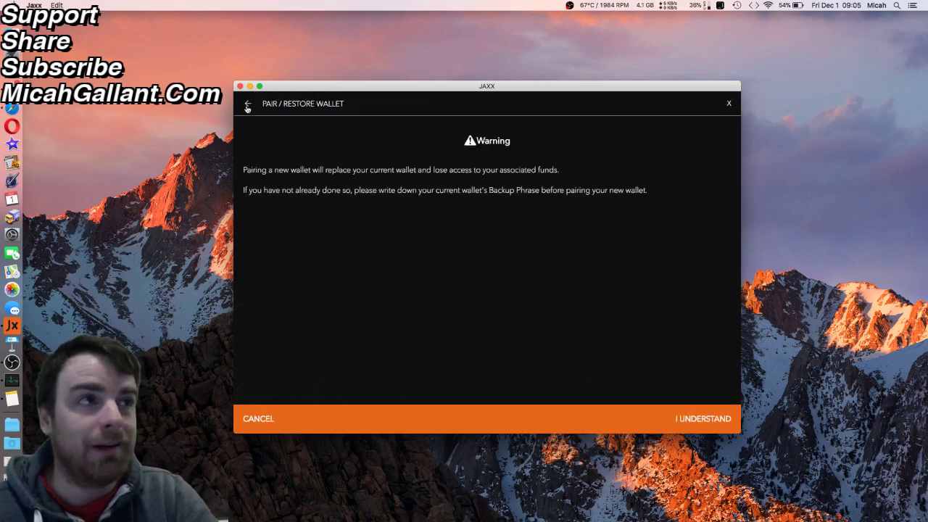
{"action": "left_click", "coordinate": [248, 105]}
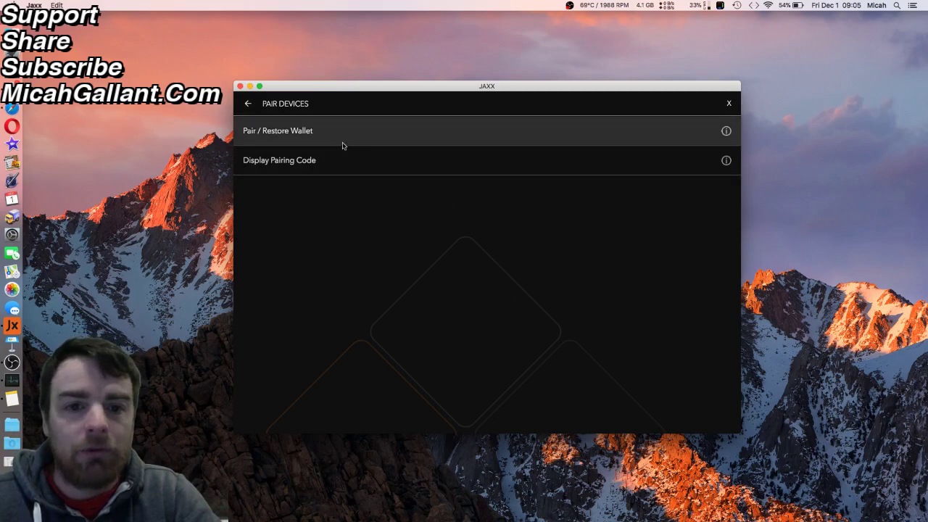
{"action": "left_click", "coordinate": [246, 106]}
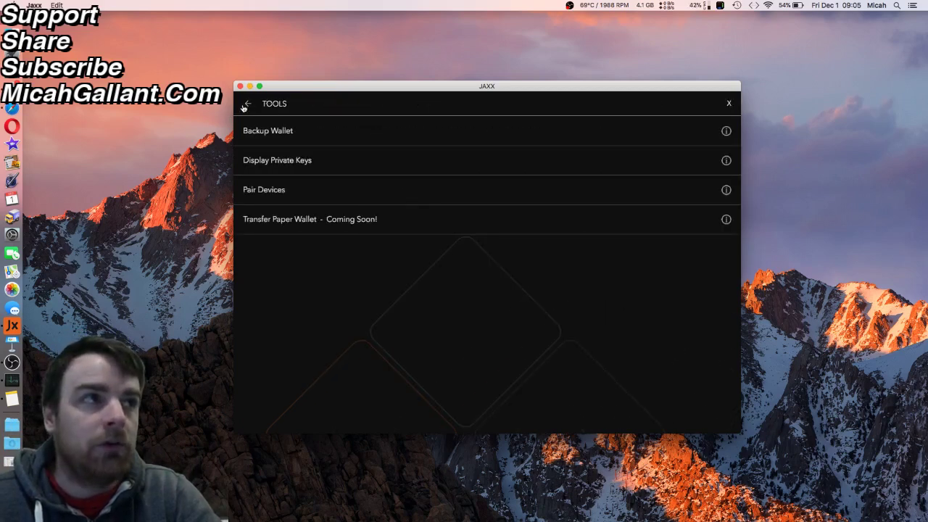
{"action": "left_click", "coordinate": [244, 106]}
{"action": "left_click", "coordinate": [518, 327]}
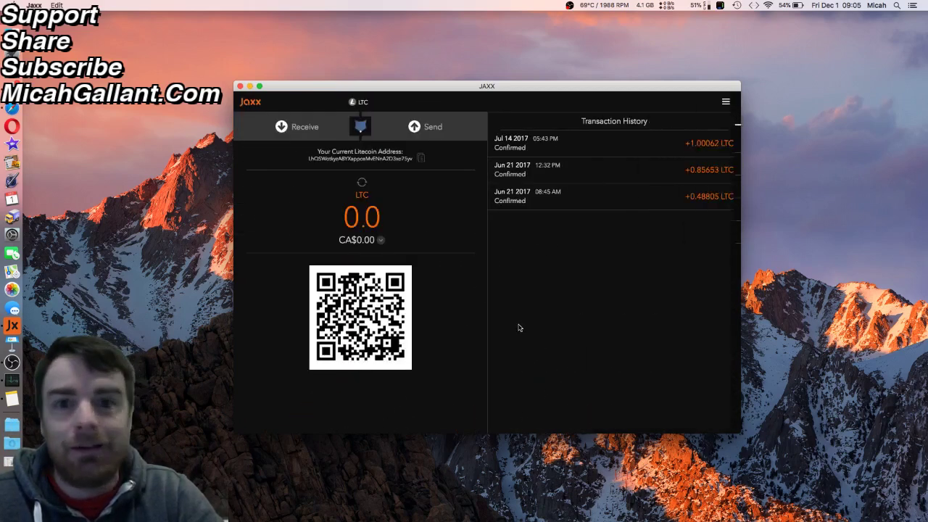